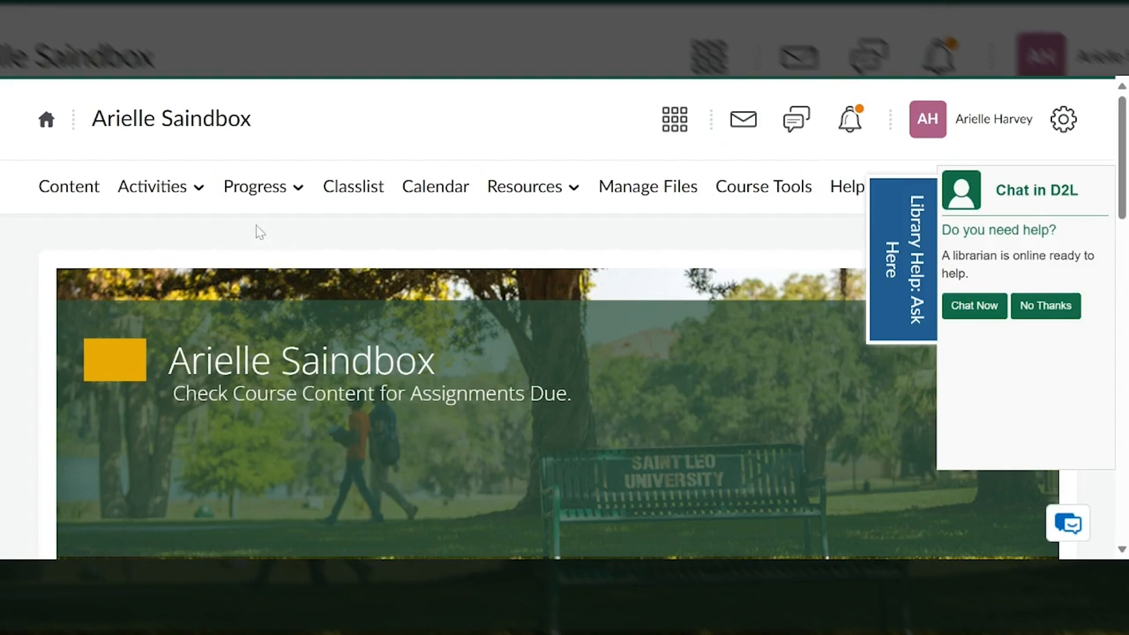
Start creating a new announcement from the course home page's Announcements section
{"action": "scroll", "coordinate": [174, 153], "scroll_direction": "down", "scroll_amount": 1}
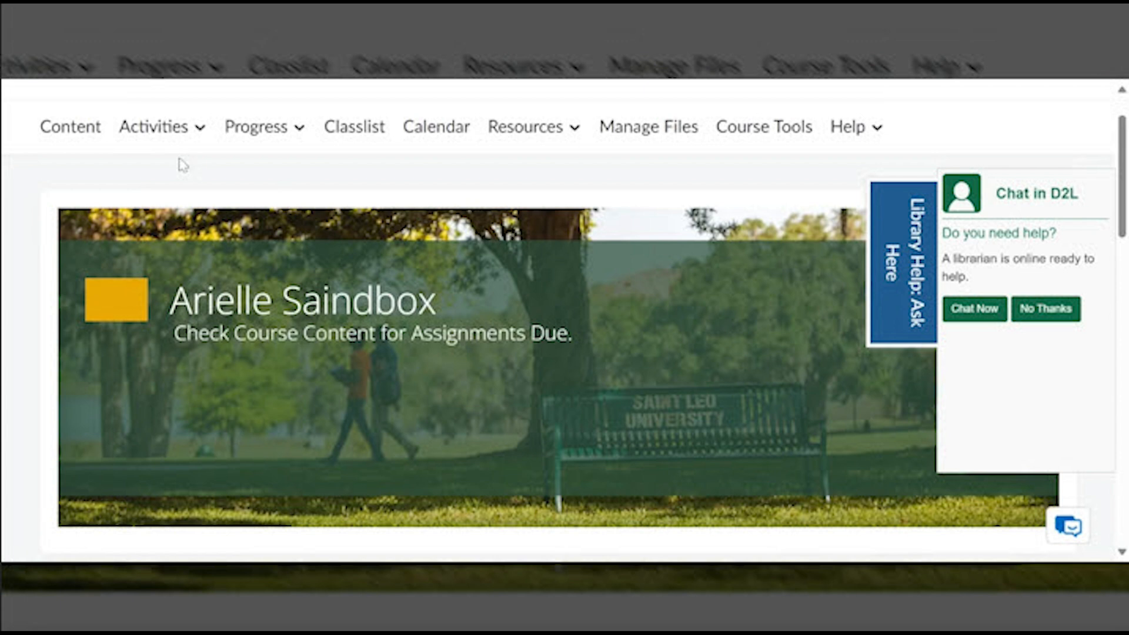
{"action": "scroll", "coordinate": [199, 182], "scroll_direction": "down", "scroll_amount": 1}
{"action": "scroll", "coordinate": [200, 182], "scroll_direction": "down", "scroll_amount": 5}
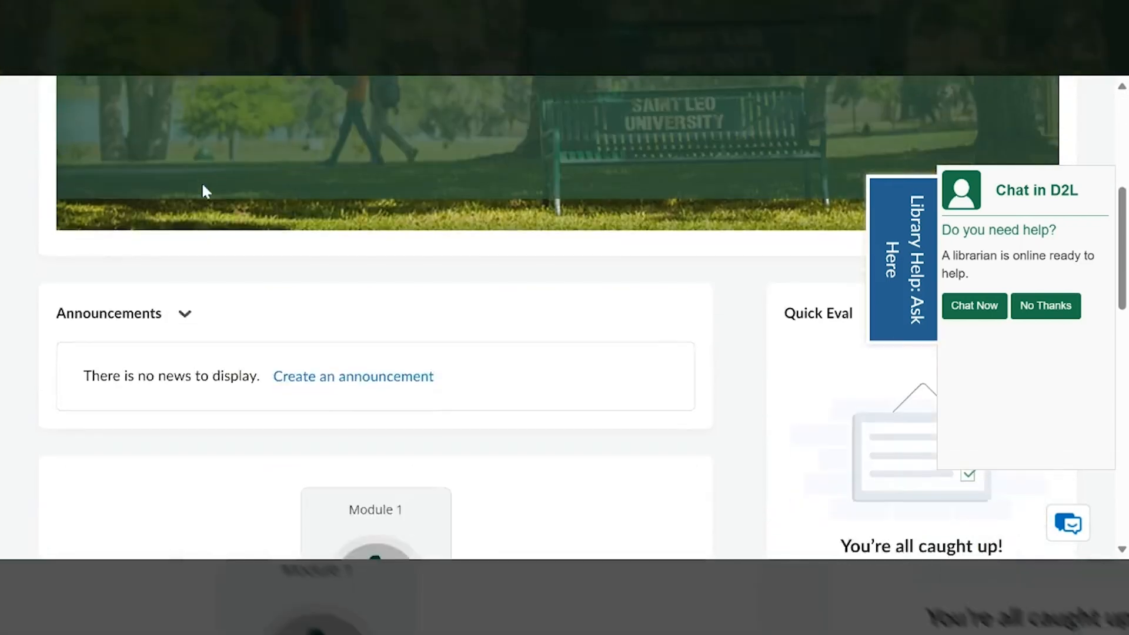
{"action": "scroll", "coordinate": [201, 187], "scroll_direction": "down", "scroll_amount": 2}
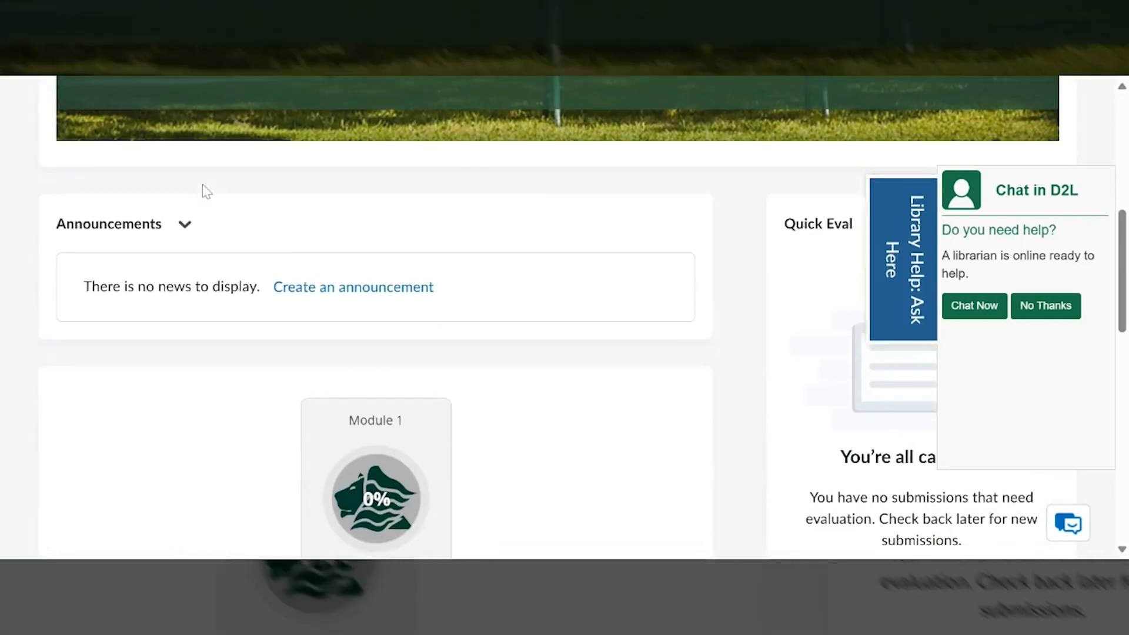
{"action": "left_click", "coordinate": [388, 294]}
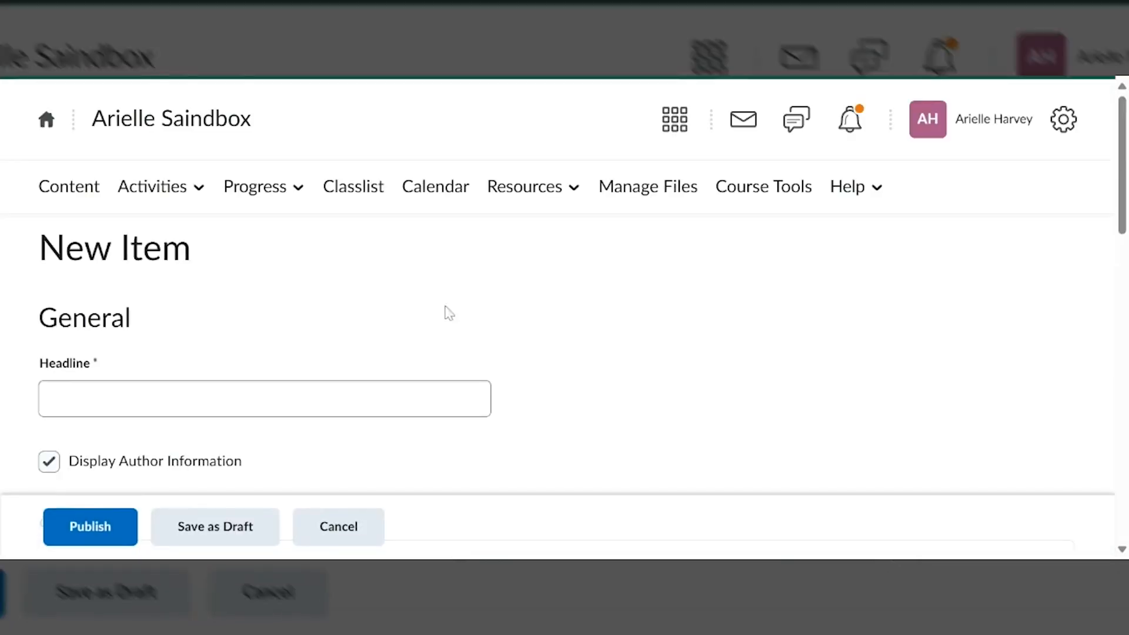
Enter "Welcome to Module 1!" as the announcement's headline
{"action": "scroll", "coordinate": [398, 250], "scroll_direction": "down", "scroll_amount": 3}
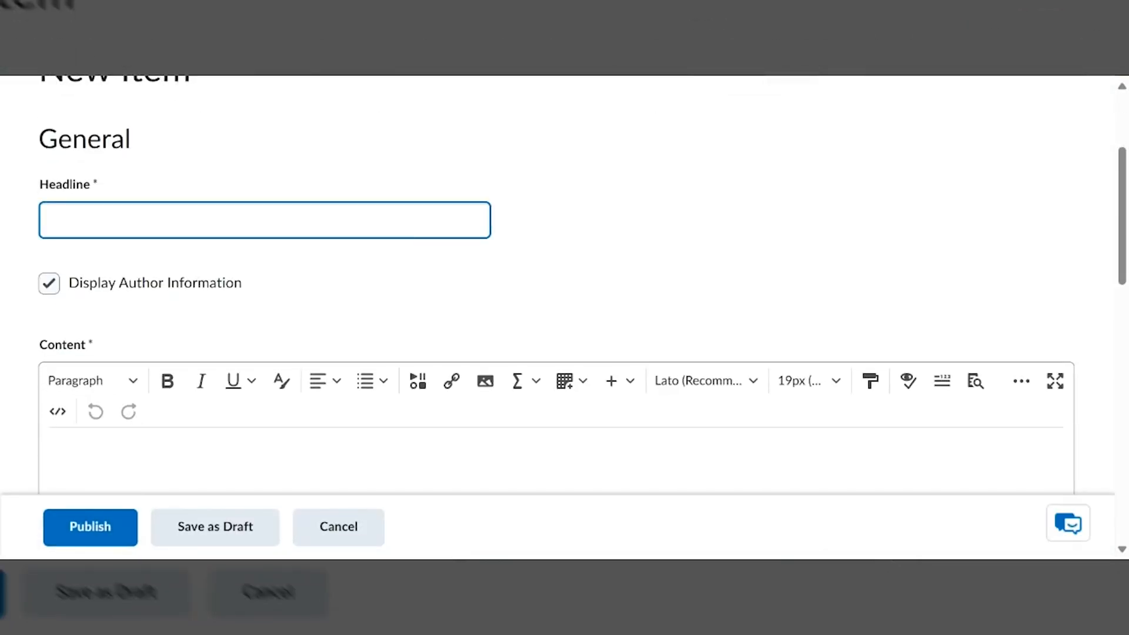
{"action": "type", "text": "Welcome to Week On"}
{"action": "key", "text": "BackSpace"}
{"action": "key", "text": "BackSpace"}
{"action": "key", "text": "BackSpace"}
{"action": "key", "text": "BackSpace"}
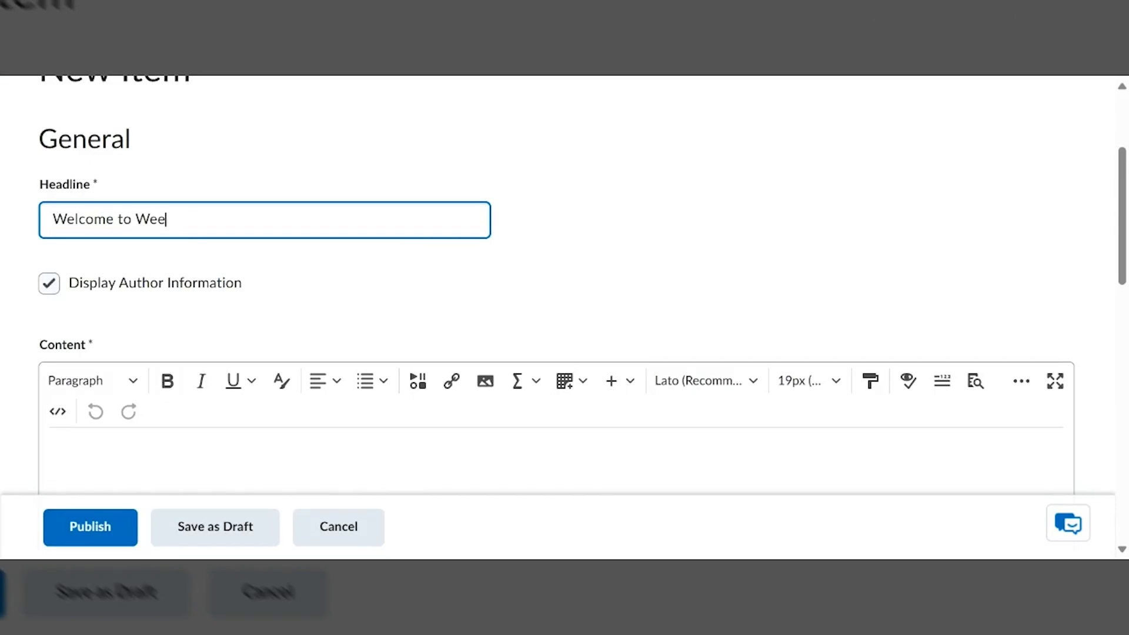
{"action": "key", "text": "BackSpace"}
{"action": "key", "text": "BackSpace"}
{"action": "type", "text": "Module"}
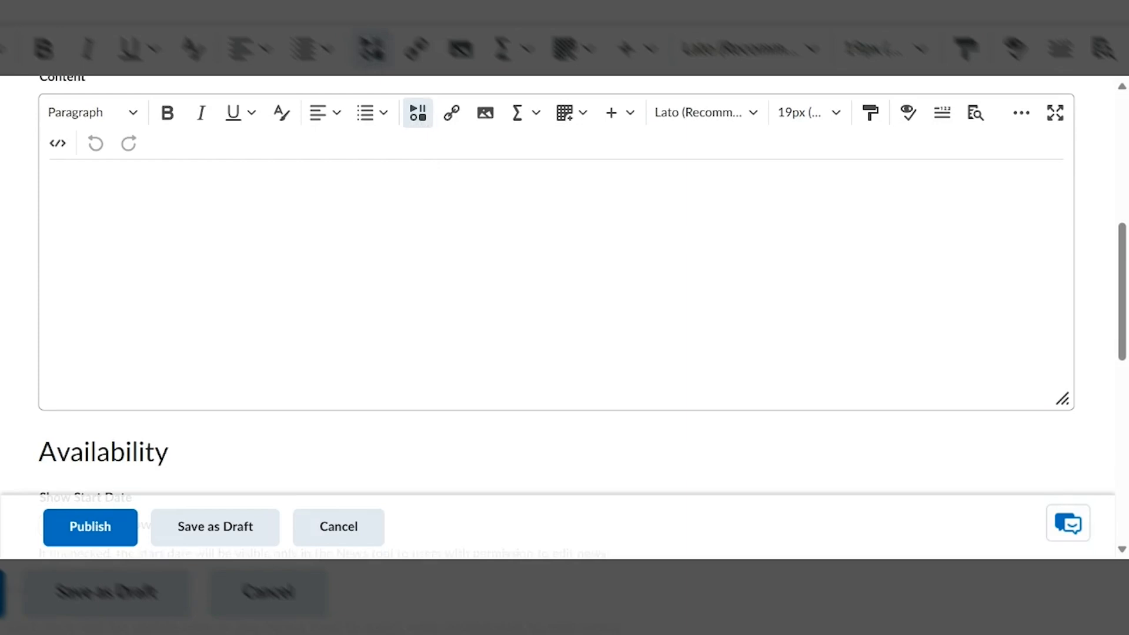
Start adding a video note to the announcement's content
{"action": "left_click", "coordinate": [417, 113]}
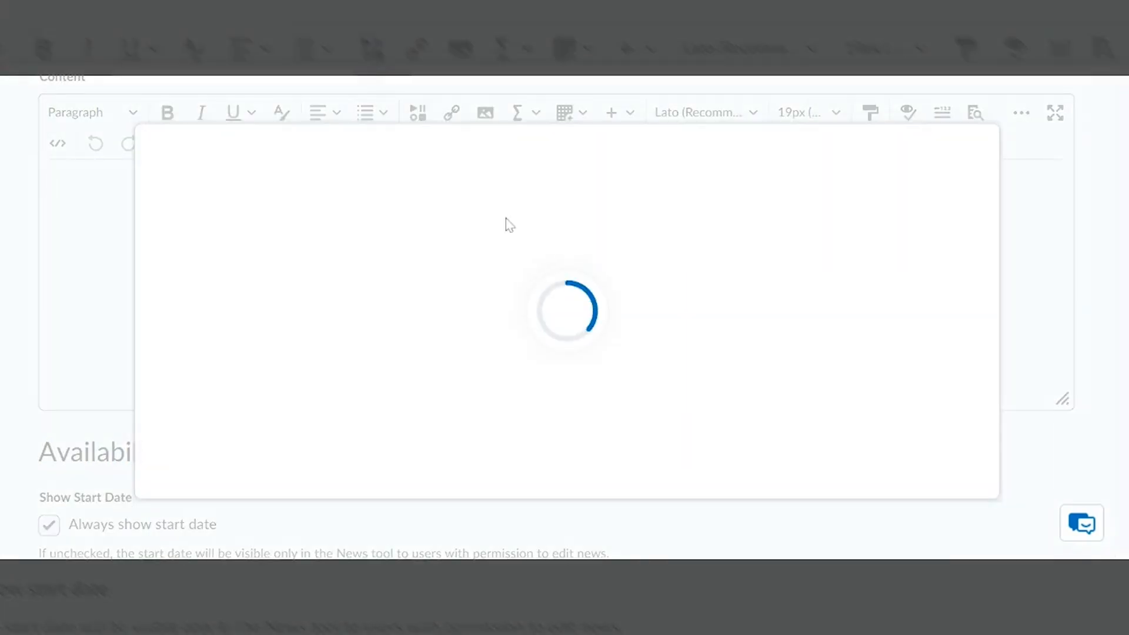
{"action": "scroll", "coordinate": [555, 265], "scroll_direction": "down", "scroll_amount": 3}
{"action": "scroll", "coordinate": [358, 245], "scroll_direction": "up", "scroll_amount": 3}
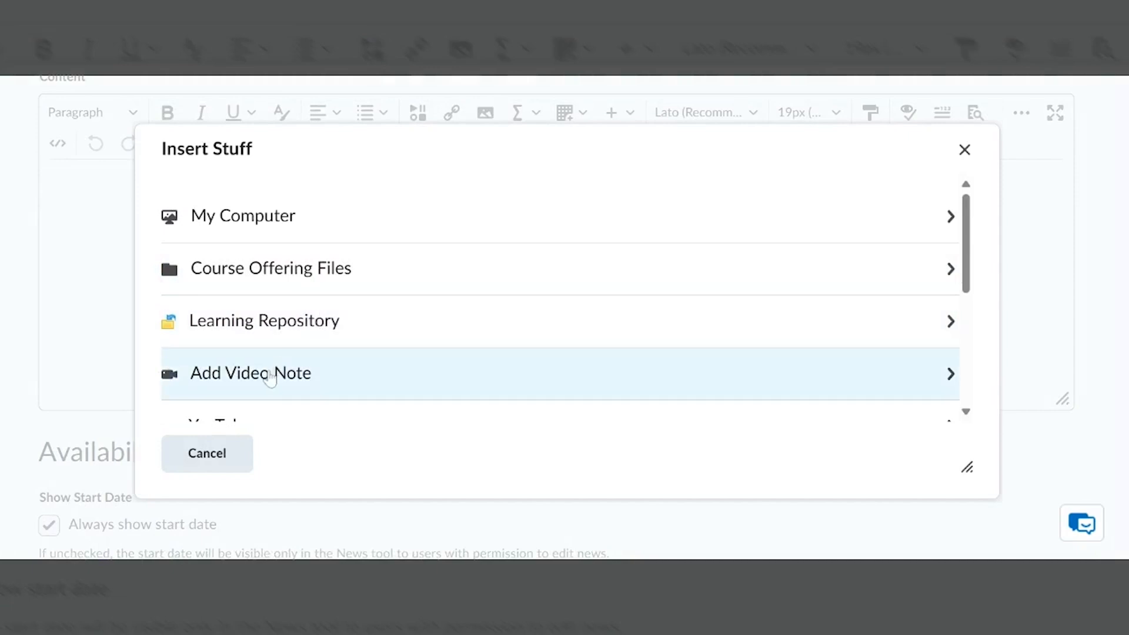
{"action": "left_click", "coordinate": [269, 376]}
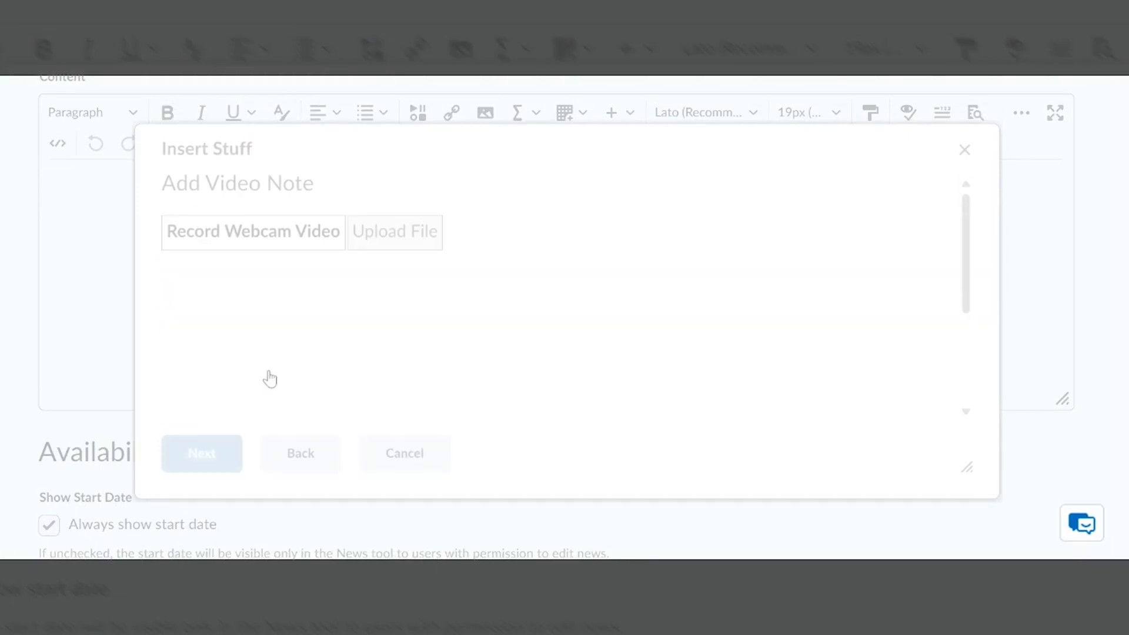
Record a webcam video about 37 seconds long for the video note and proceed to its details
{"action": "scroll", "coordinate": [604, 235], "scroll_direction": "down", "scroll_amount": 5}
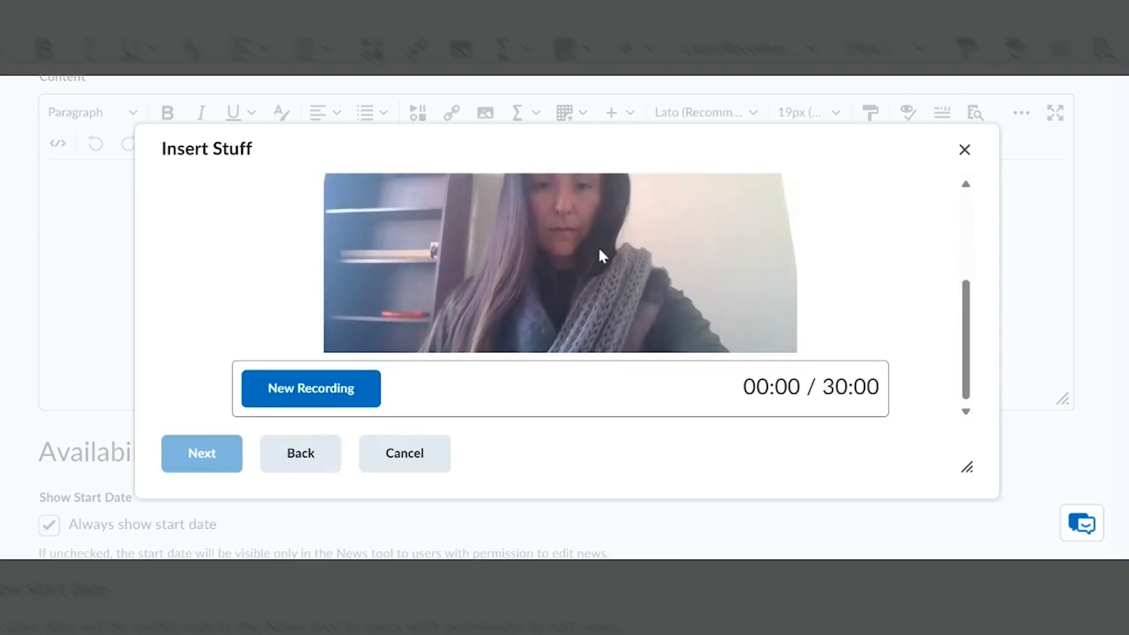
{"action": "scroll", "coordinate": [599, 246], "scroll_direction": "up", "scroll_amount": 2}
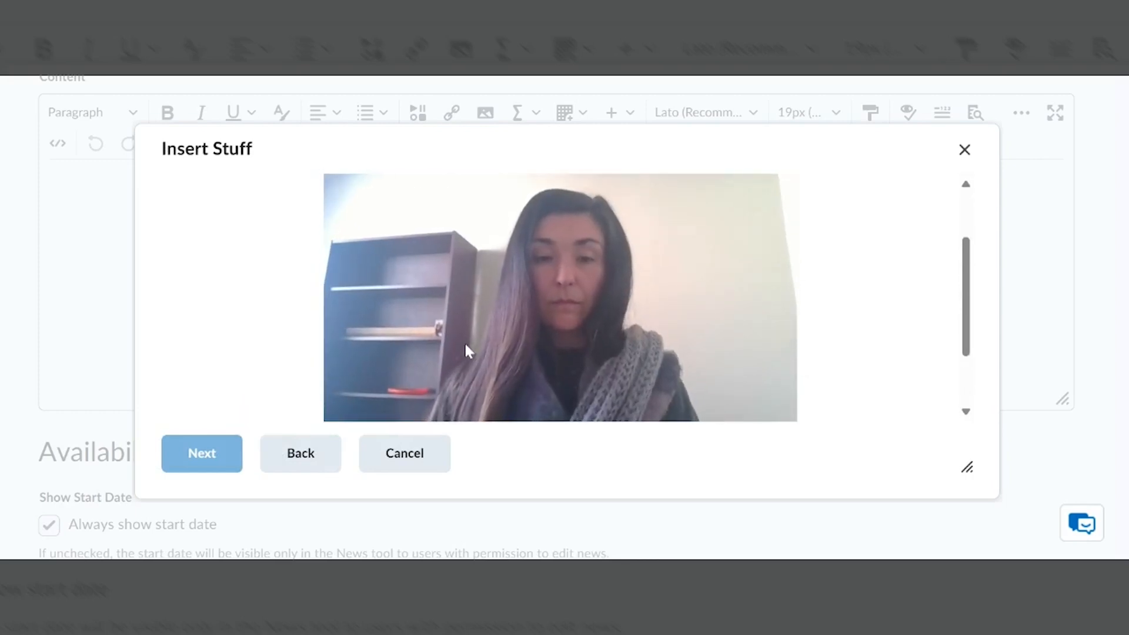
{"action": "scroll", "coordinate": [464, 341], "scroll_direction": "down", "scroll_amount": 2}
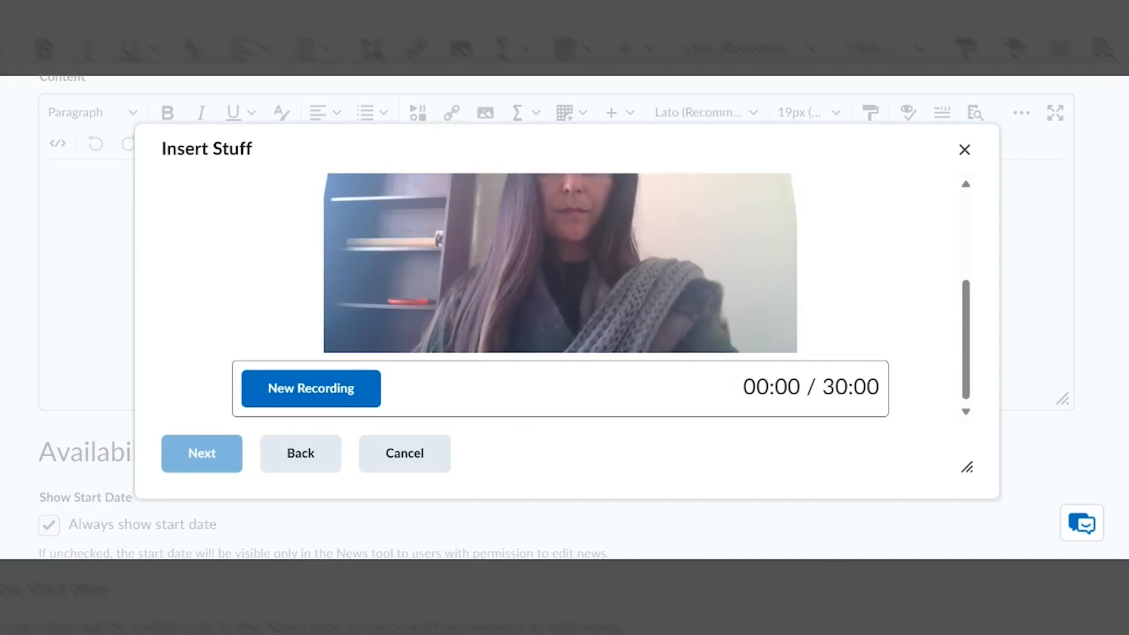
{"action": "scroll", "coordinate": [478, 340], "scroll_direction": "up", "scroll_amount": 2}
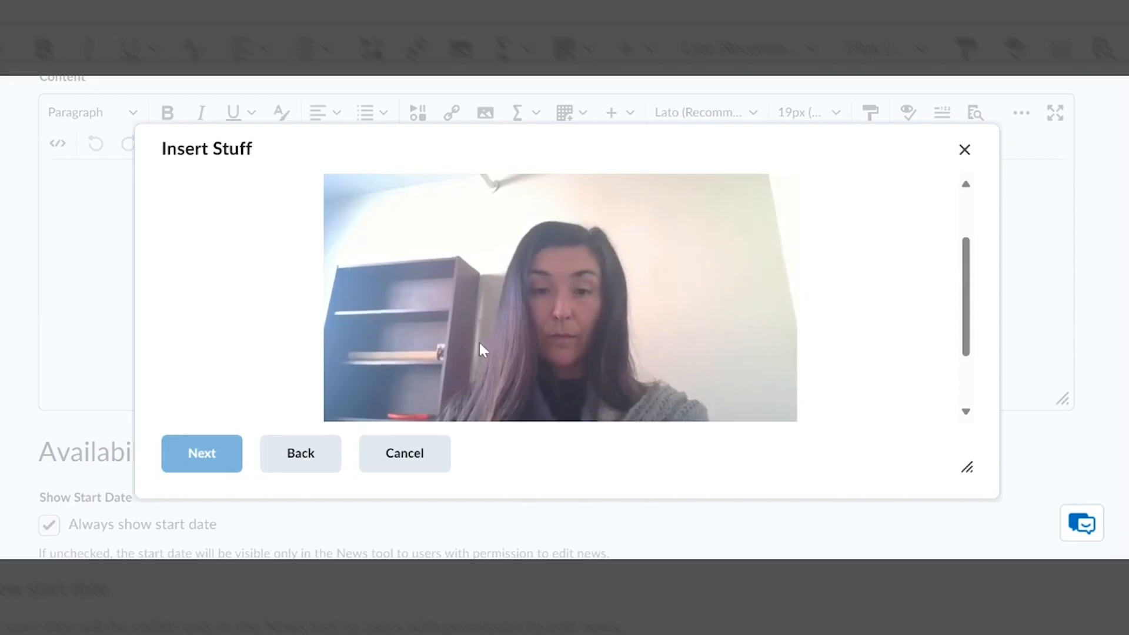
{"action": "scroll", "coordinate": [453, 352], "scroll_direction": "down", "scroll_amount": 2}
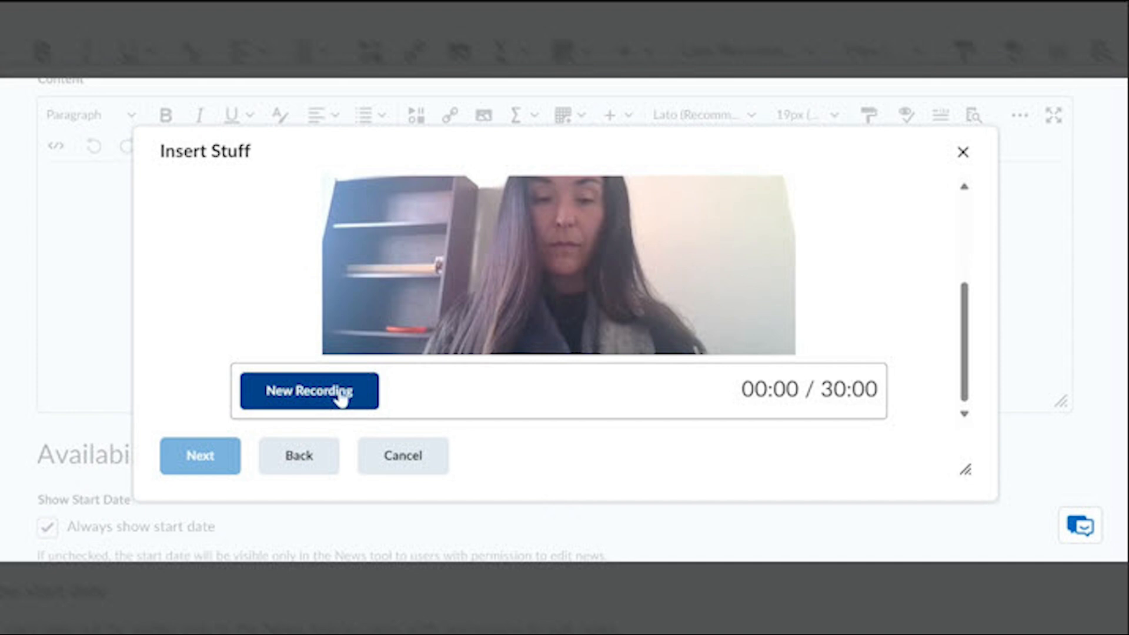
{"action": "left_click", "coordinate": [342, 398]}
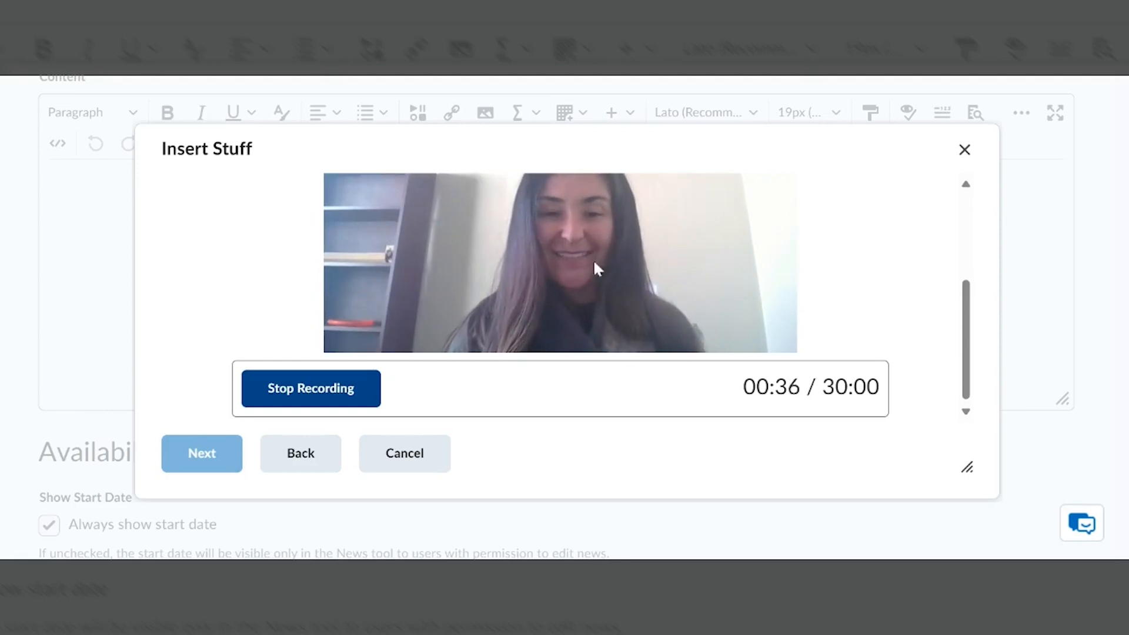
{"action": "scroll", "coordinate": [580, 282], "scroll_direction": "down", "scroll_amount": 1}
{"action": "left_click", "coordinate": [344, 388]}
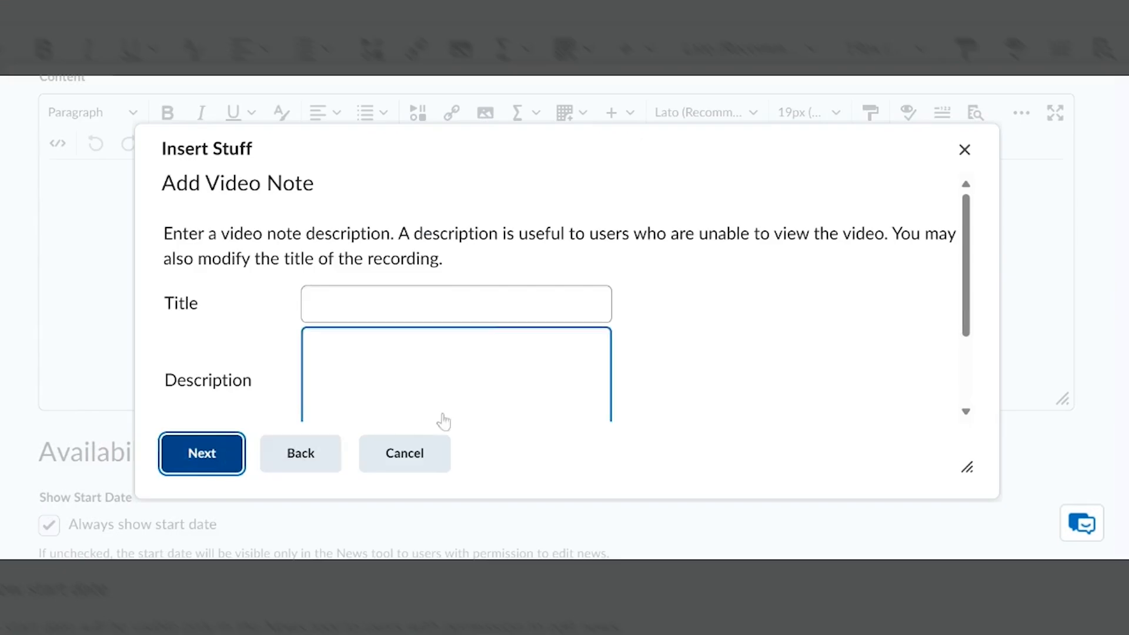
Title the video note "Welcome to Module 1!"
{"action": "type", "text": "W"}
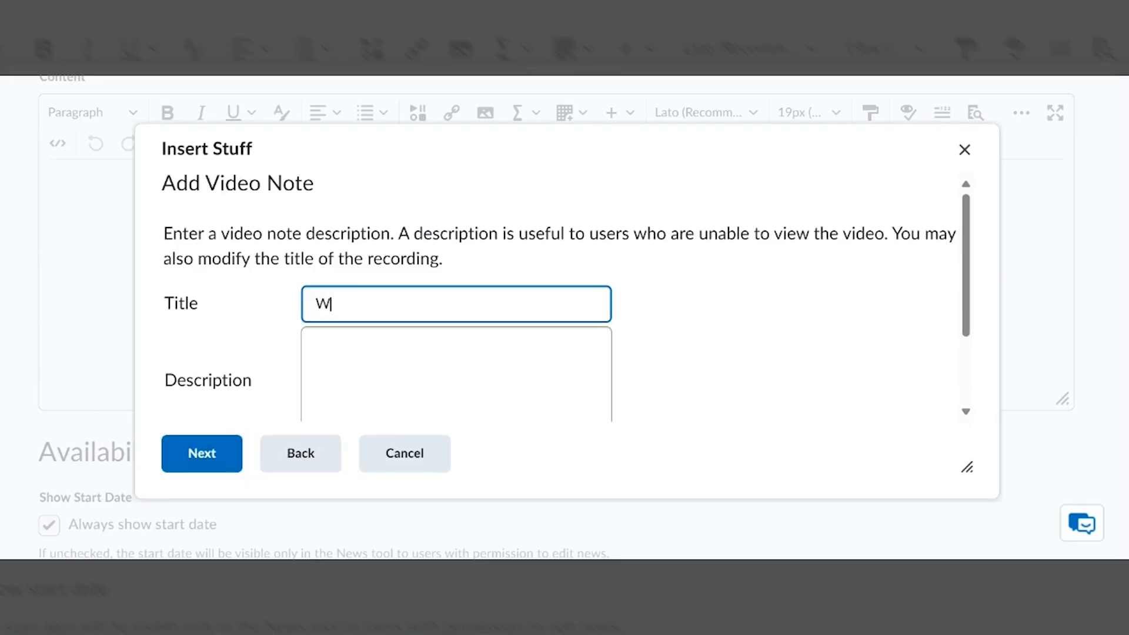
{"action": "type", "text": "elcome to Module 1!"}
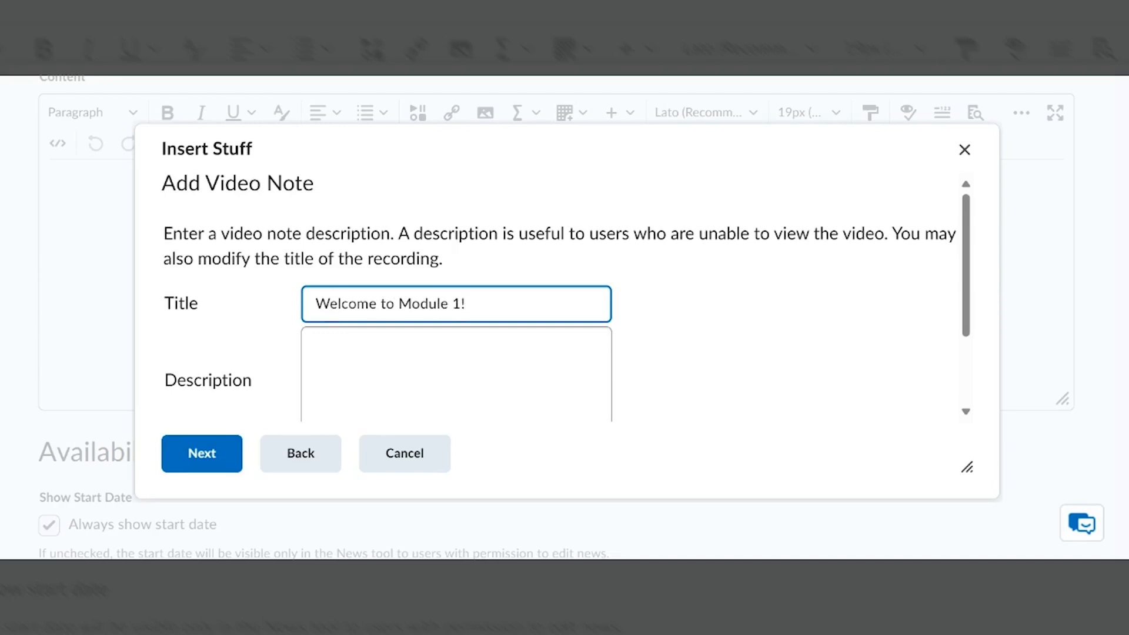
{"action": "key", "text": "Tab"}
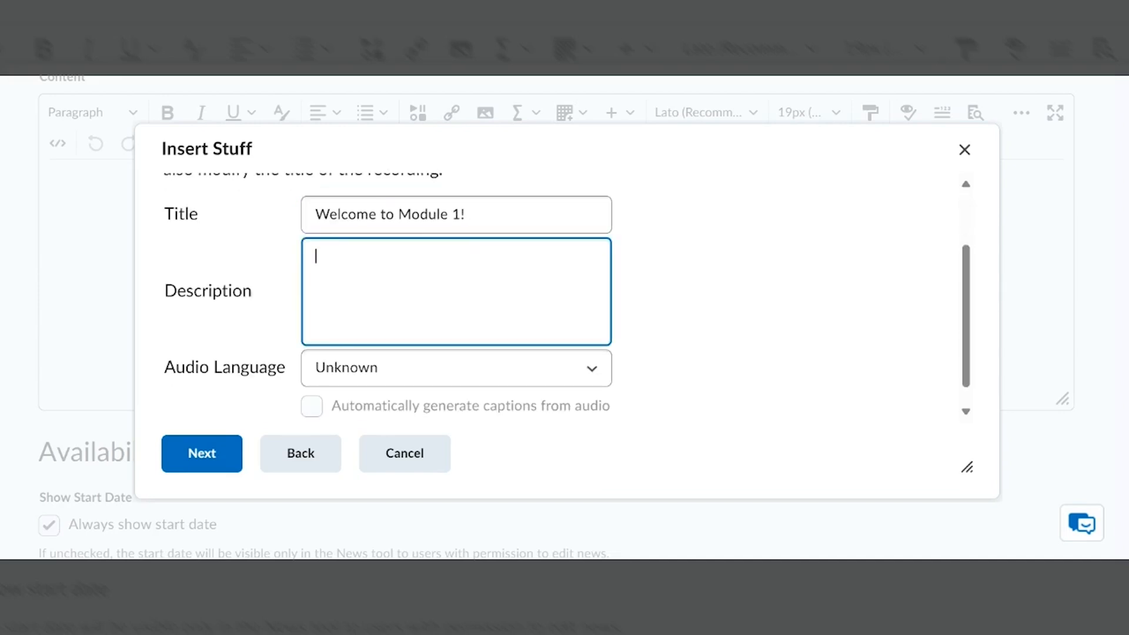
Enter "View this video before beginning Module 1." as the video note's description
{"action": "type", "text": "View th"}
{"action": "type", "text": "is m"}
{"action": "key", "text": "BackSpace"}
{"action": "key", "text": "BackSpace"}
{"action": "key", "text": "BackSpace"}
{"action": "type", "text": "video befoer"}
{"action": "key", "text": "BackSpace"}
{"action": "key", "text": "BackSpace"}
{"action": "type", "text": "re beginning "}
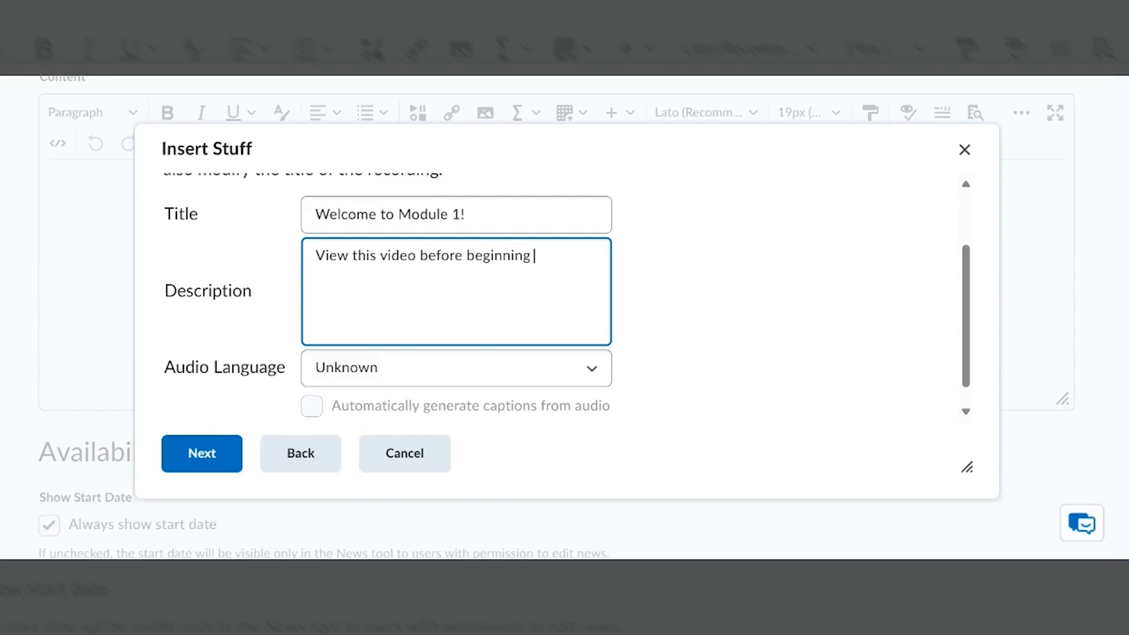
{"action": "type", "text": "Module 1."}
Set the audio language to English (United States), enable automatic captions from audio, and submit the video note's details
{"action": "left_click", "coordinate": [436, 373]}
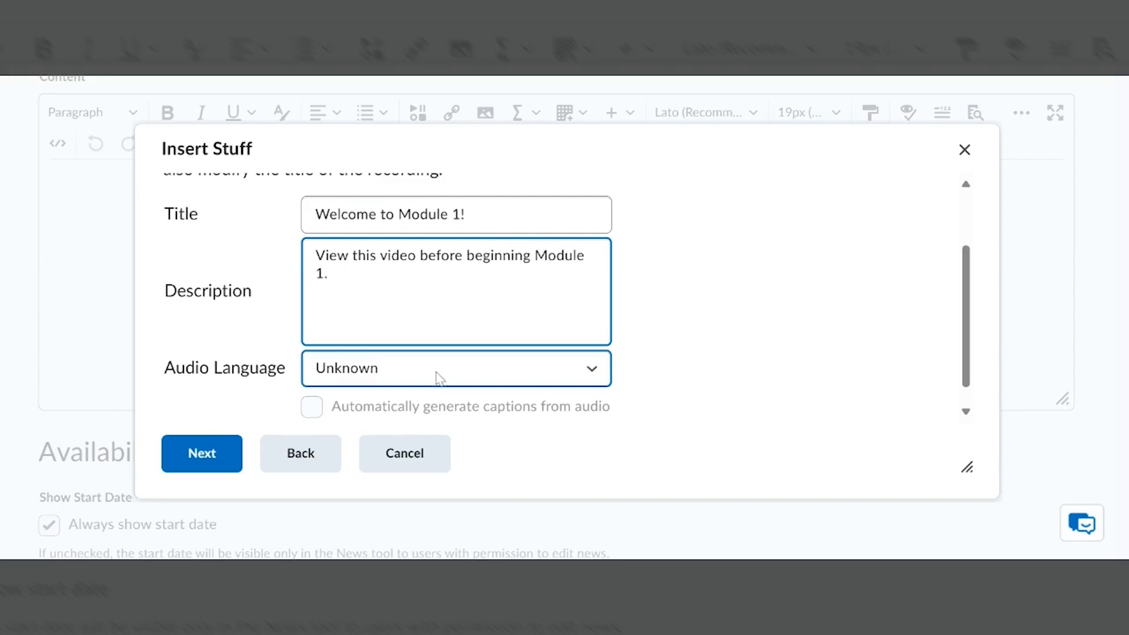
{"action": "left_click", "coordinate": [445, 337]}
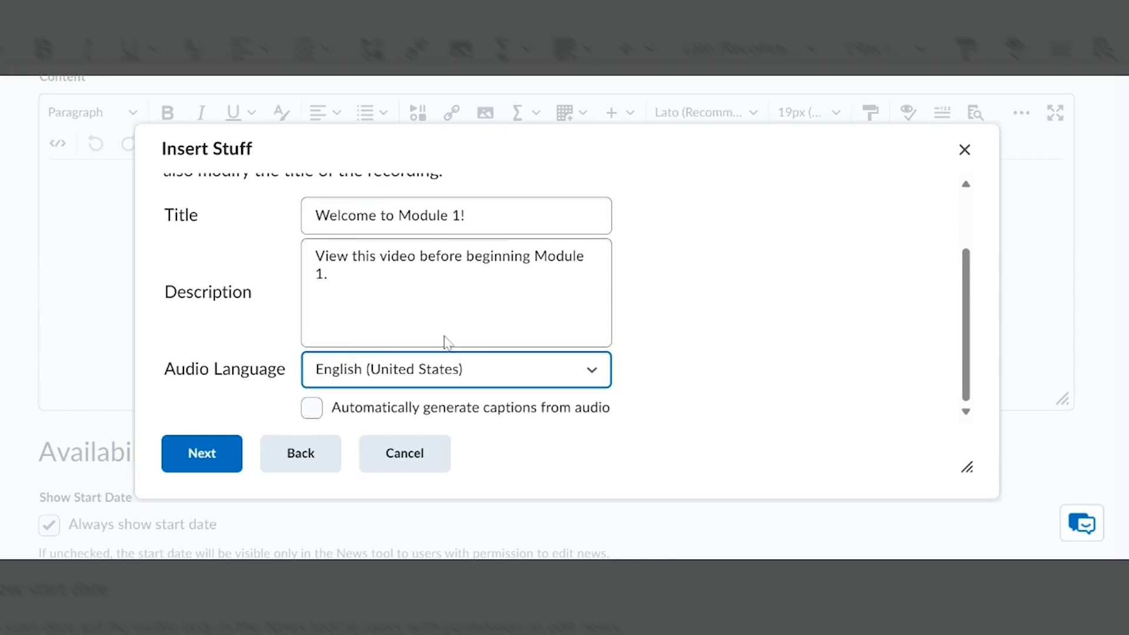
{"action": "left_click", "coordinate": [313, 408]}
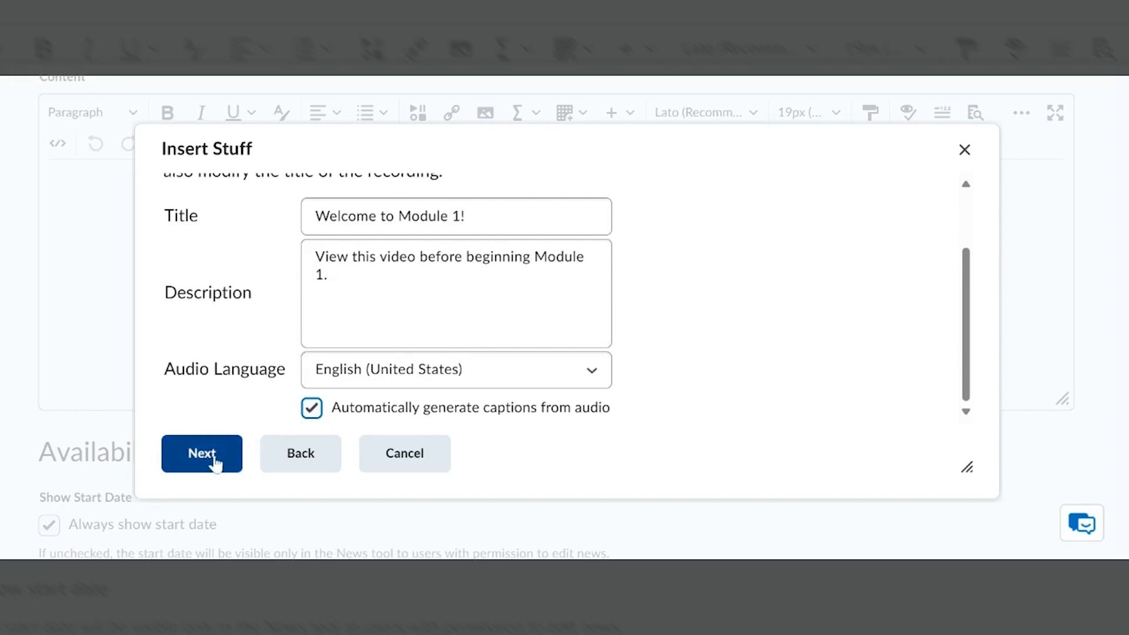
{"action": "left_click", "coordinate": [213, 464]}
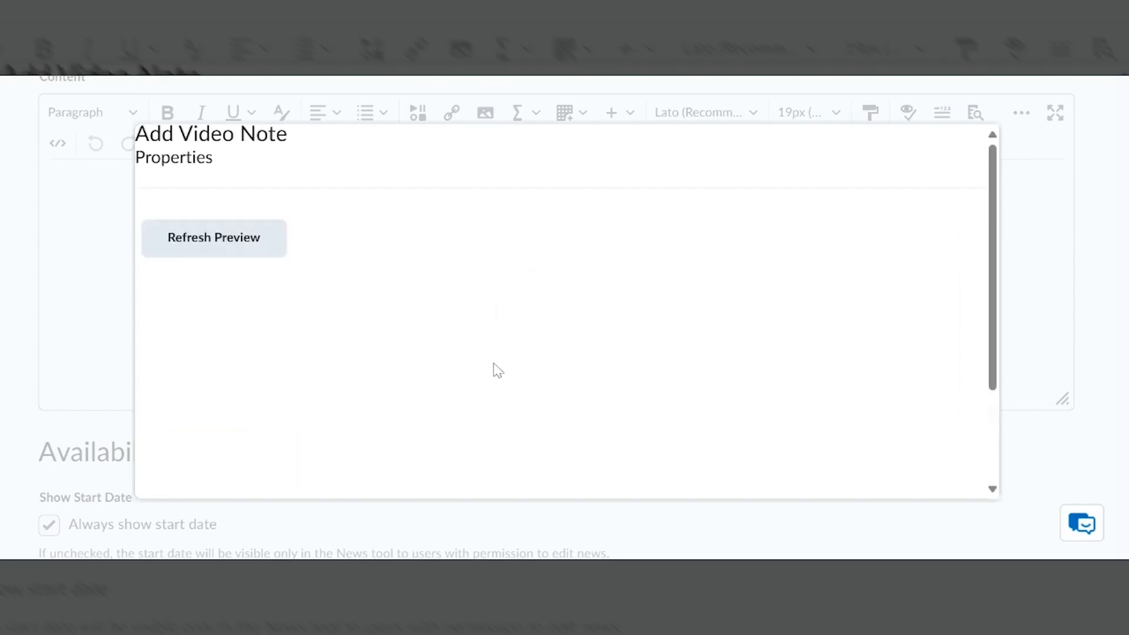
Insert the recorded video note into the announcement's content
{"action": "scroll", "coordinate": [494, 366], "scroll_direction": "down", "scroll_amount": 2}
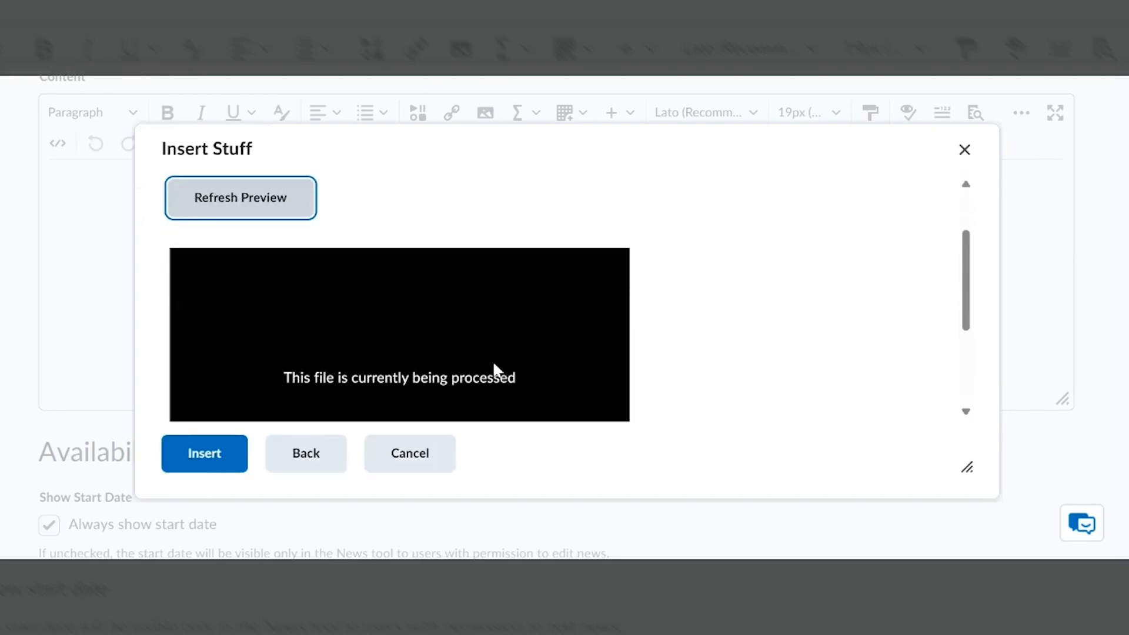
{"action": "scroll", "coordinate": [556, 306], "scroll_direction": "down", "scroll_amount": 4}
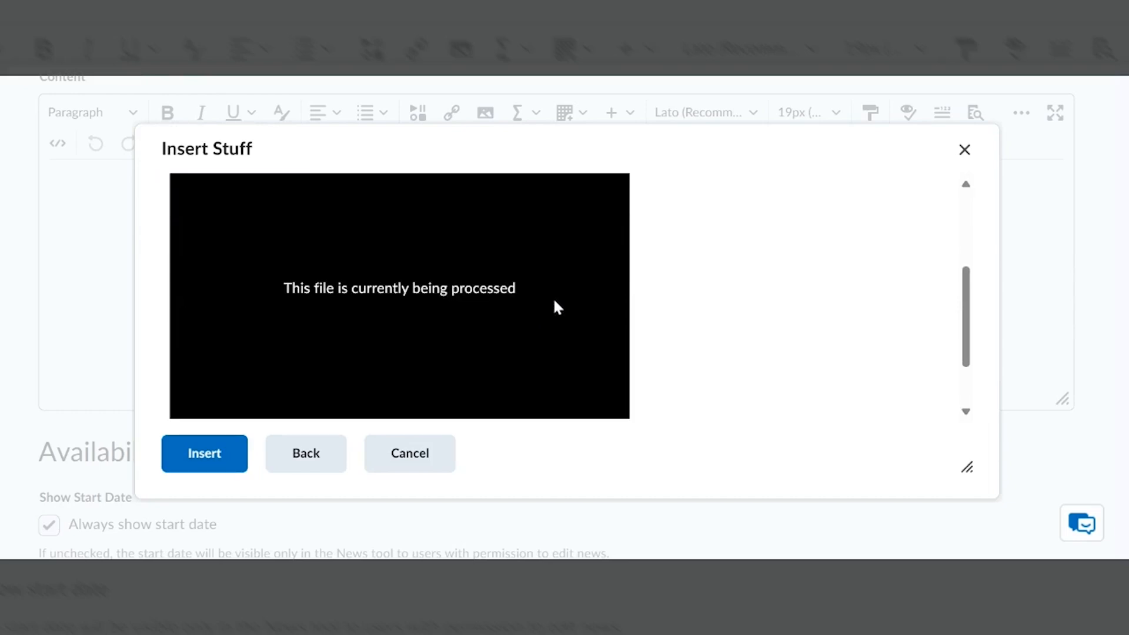
{"action": "left_click", "coordinate": [242, 455]}
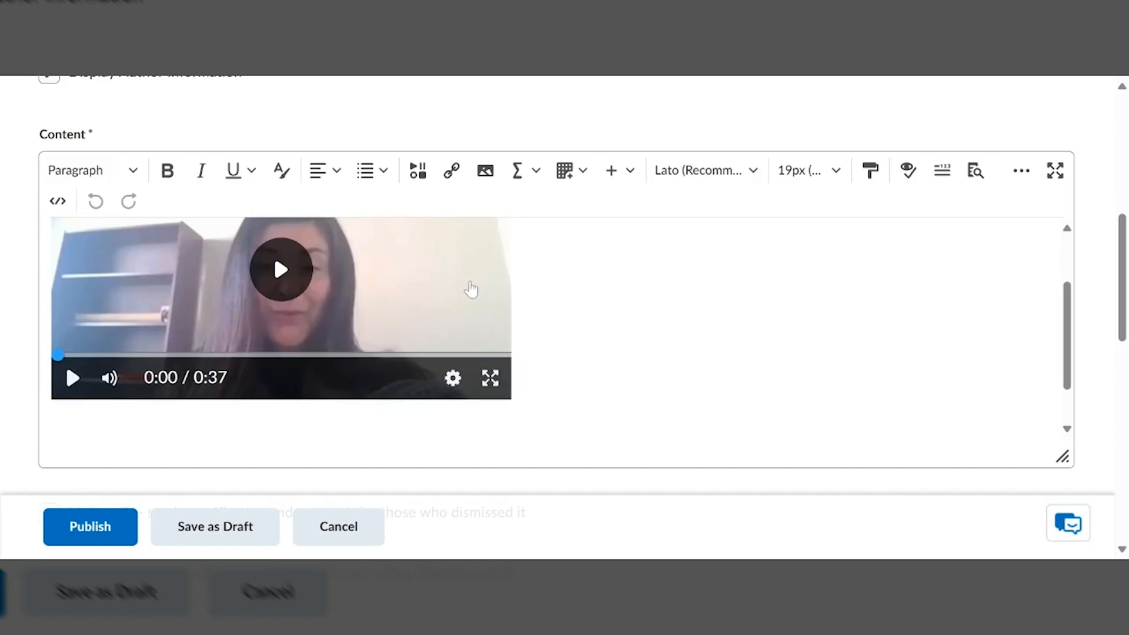
Play the embedded video, skip ahead to near its end, and pause it
{"action": "left_click", "coordinate": [282, 273]}
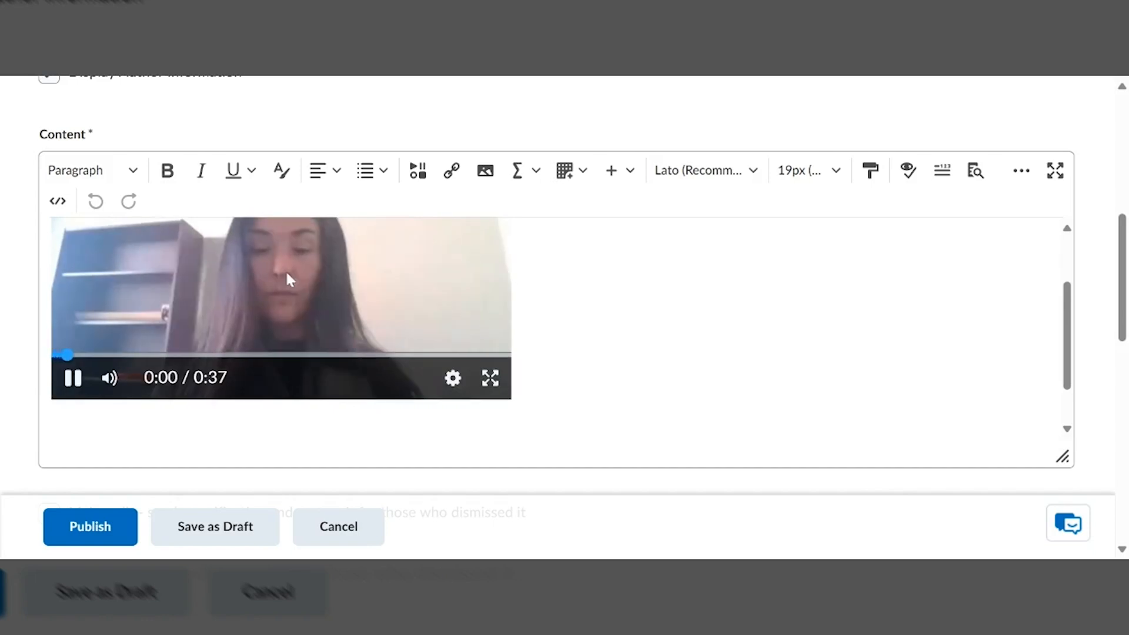
{"action": "left_click_drag", "start_coordinate": [89, 360], "coordinate": [266, 365]}
{"action": "left_click_drag", "start_coordinate": [291, 358], "coordinate": [459, 356]}
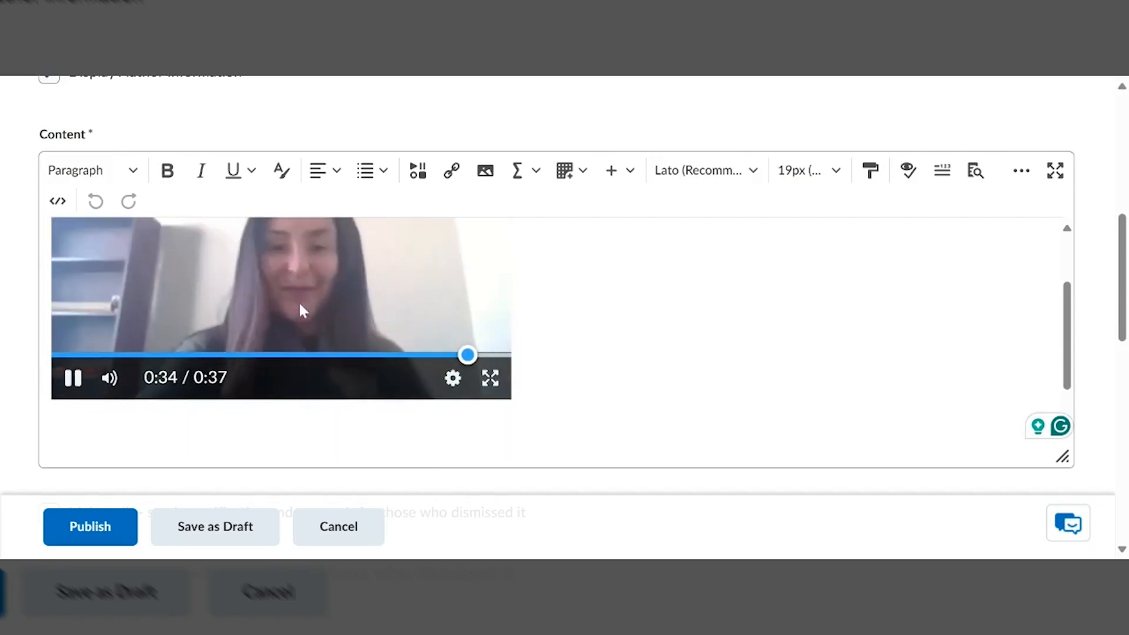
{"action": "left_click", "coordinate": [74, 386]}
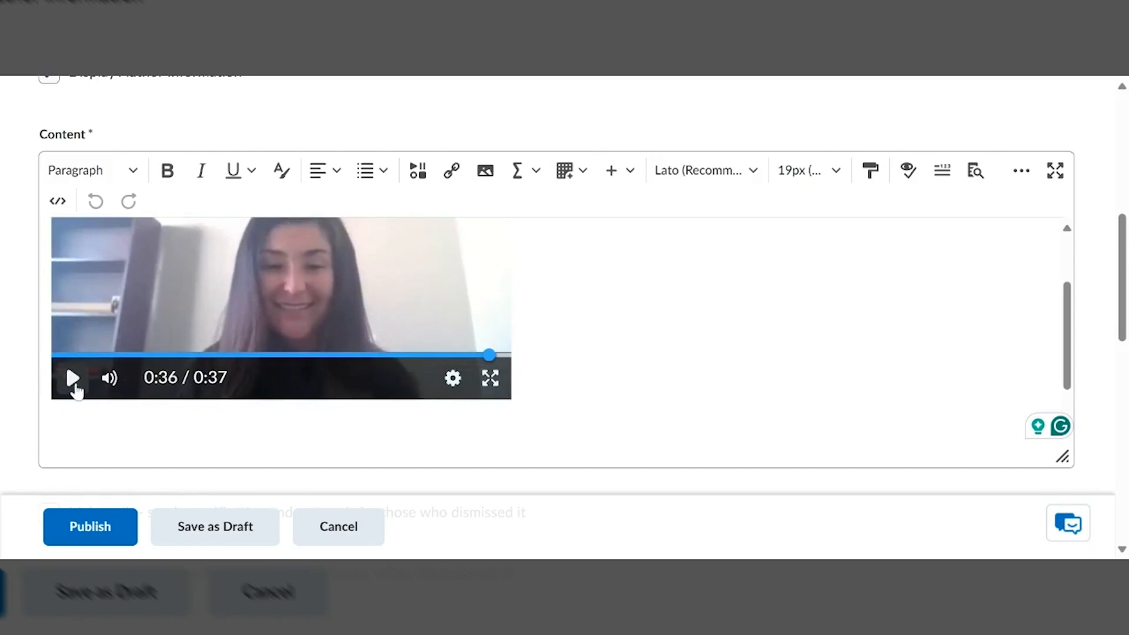
Turn on the English (United States) (CC) captions in the embedded video player
{"action": "left_click", "coordinate": [454, 383]}
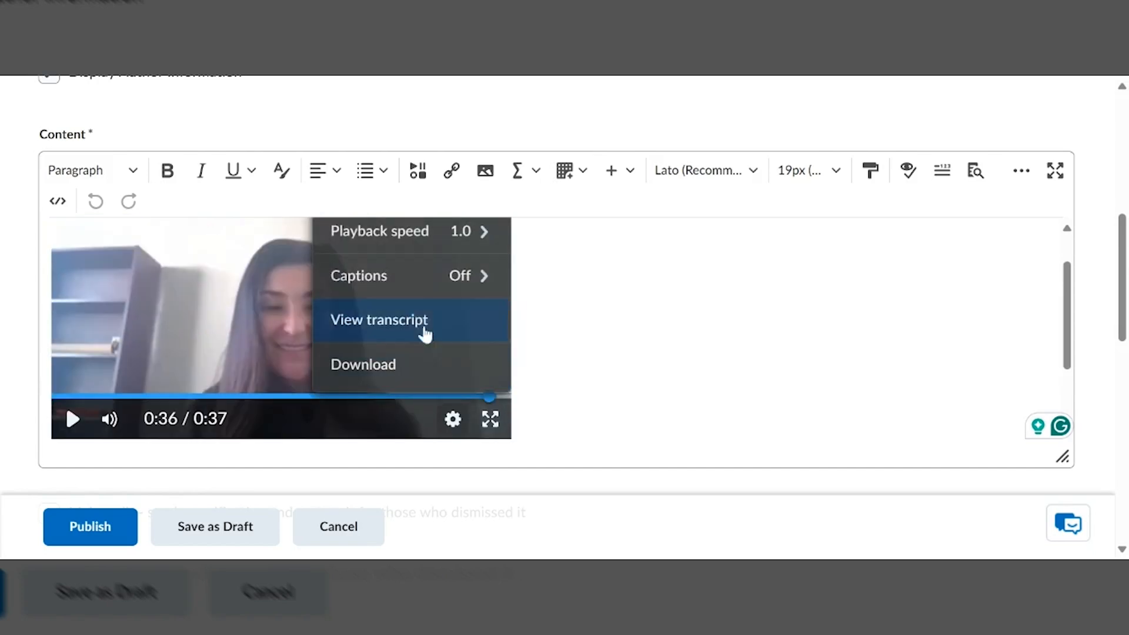
{"action": "left_click", "coordinate": [411, 291]}
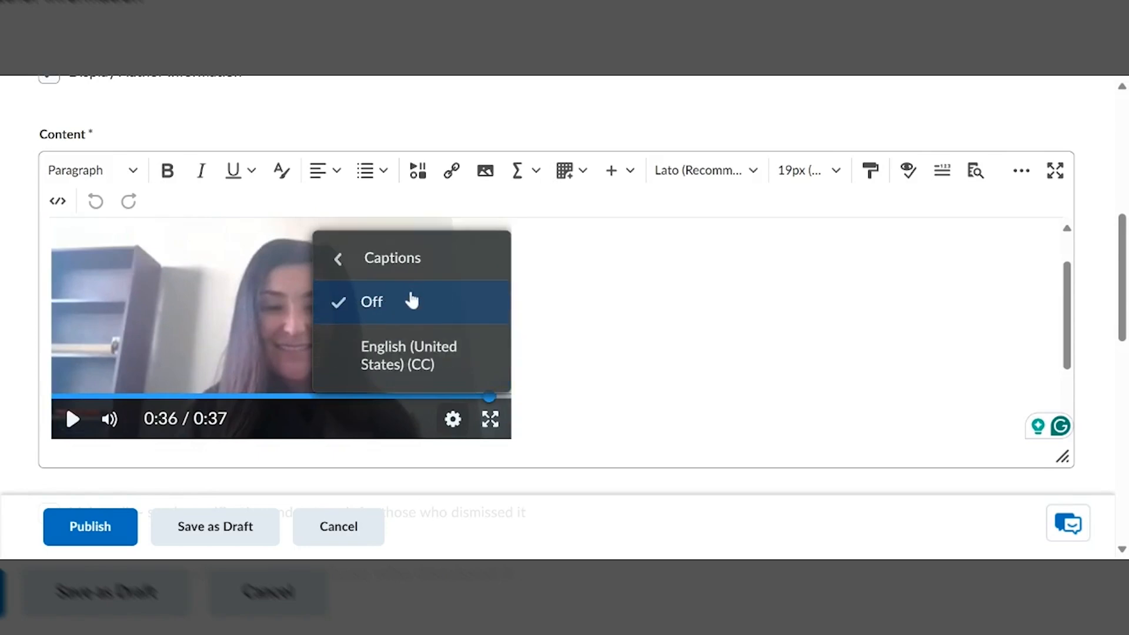
{"action": "left_click", "coordinate": [410, 356]}
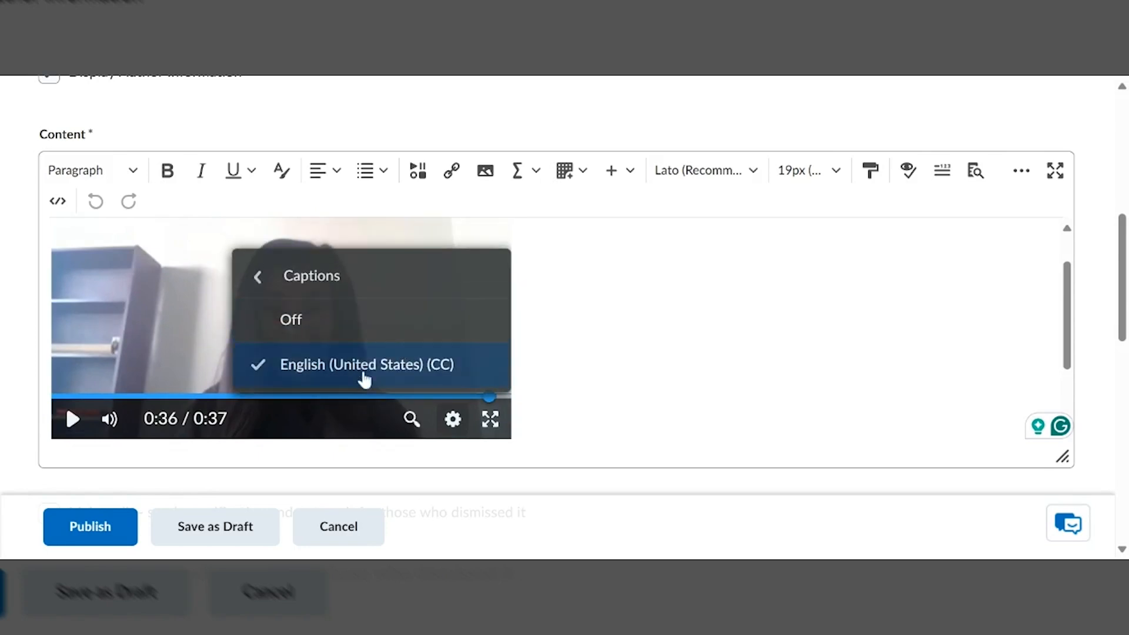
{"action": "left_click", "coordinate": [269, 277]}
Replay the last seconds of the embedded video to check its captions
{"action": "left_click", "coordinate": [71, 420]}
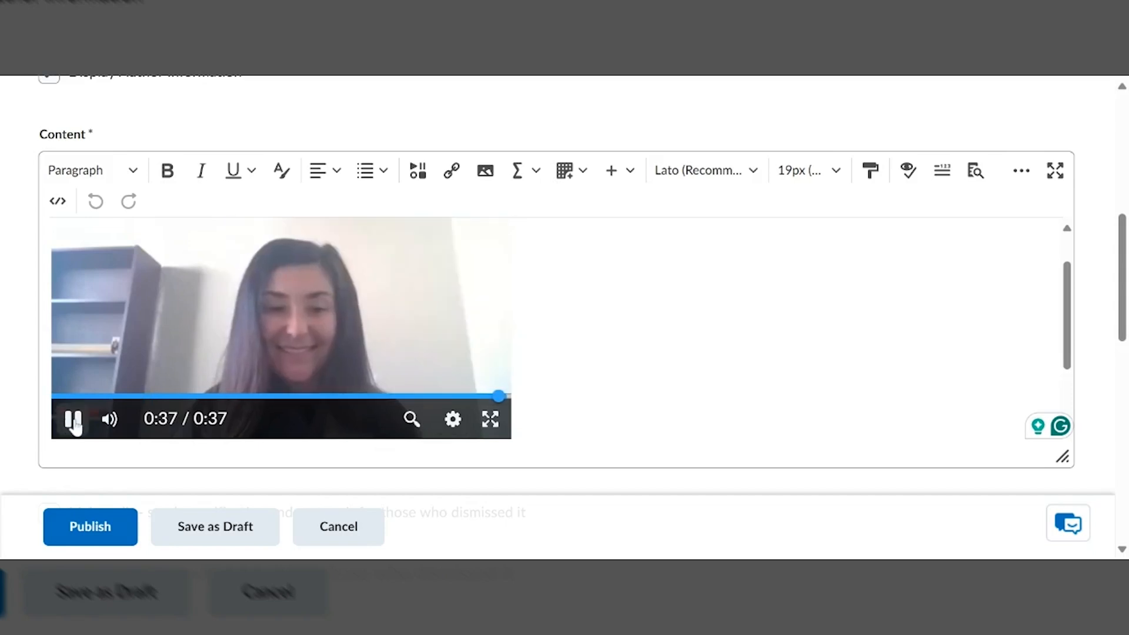
{"action": "left_click", "coordinate": [453, 398]}
{"action": "mouse_move", "coordinate": [453, 403]}
{"action": "left_mouse_down"}
{"action": "mouse_move", "coordinate": [100, 395]}
{"action": "mouse_move", "coordinate": [466, 404]}
{"action": "left_mouse_up"}
{"action": "scroll", "coordinate": [282, 329], "scroll_direction": "down", "scroll_amount": 1}
{"action": "scroll", "coordinate": [282, 330], "scroll_direction": "down", "scroll_amount": 1}
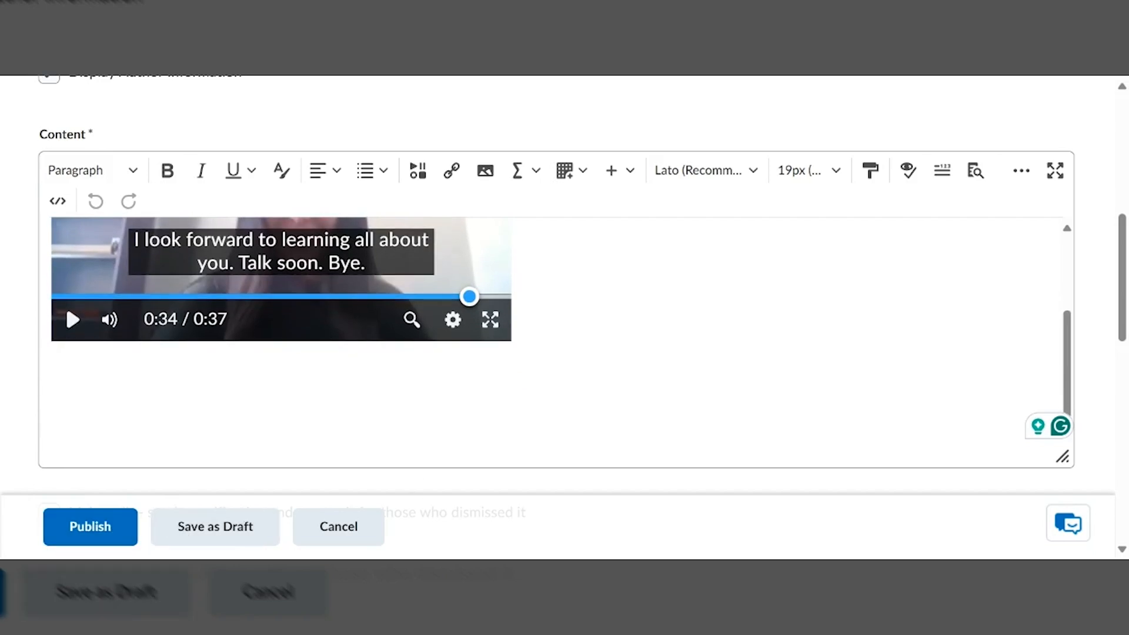
Publish the announcement and view its entry with the embedded video in the News list
{"action": "left_click", "coordinate": [110, 530]}
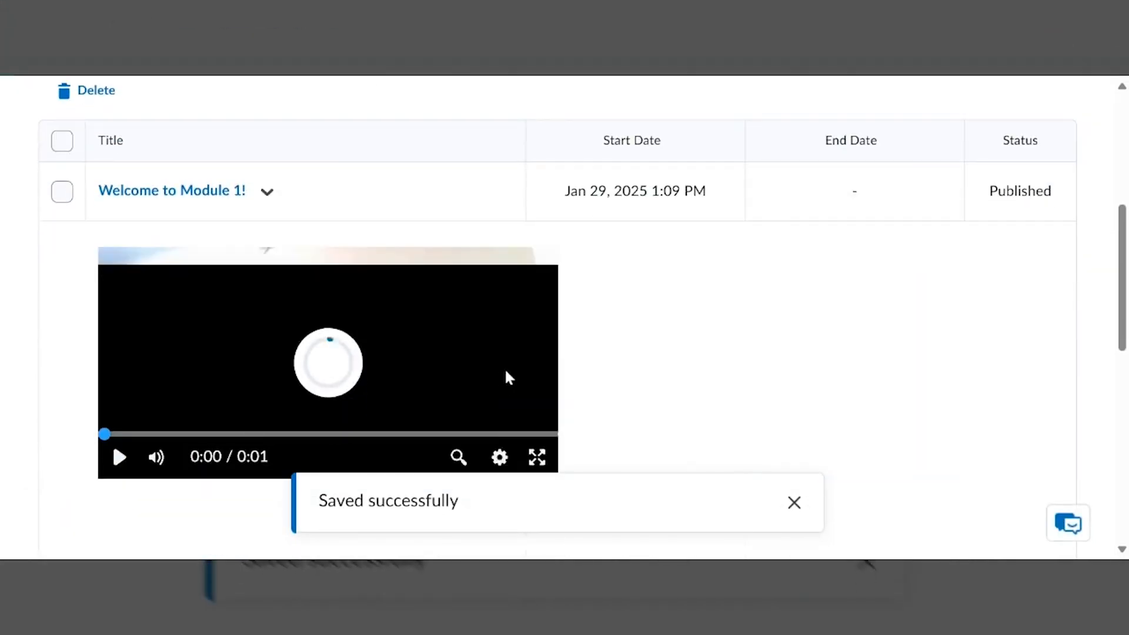
{"action": "scroll", "coordinate": [701, 372], "scroll_direction": "down", "scroll_amount": 3}
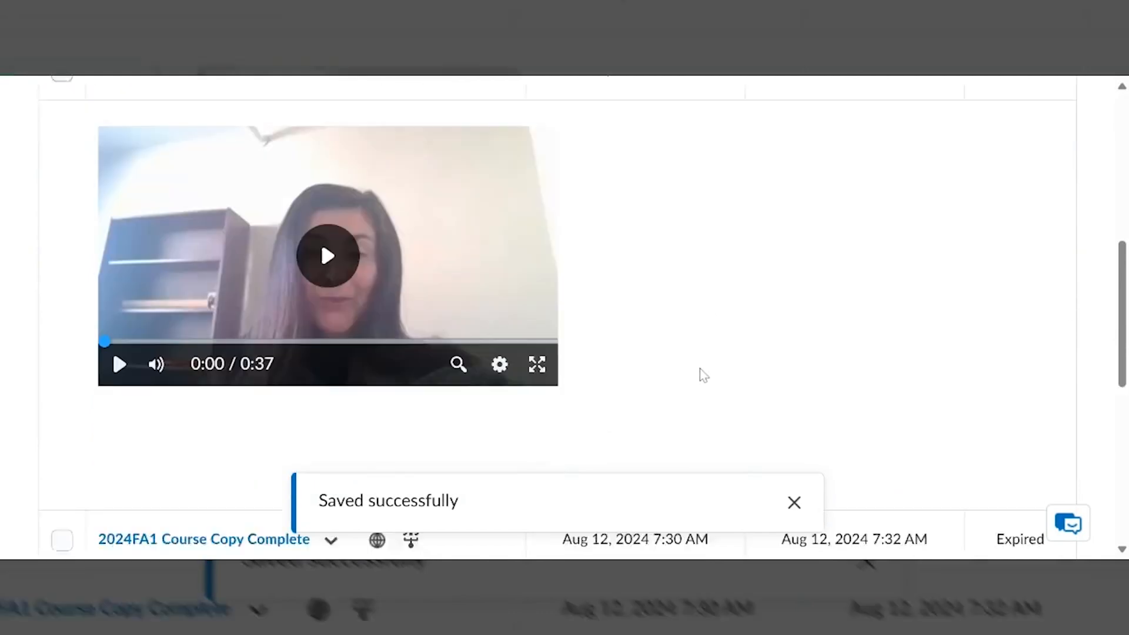
{"action": "scroll", "coordinate": [664, 274], "scroll_direction": "down", "scroll_amount": 3}
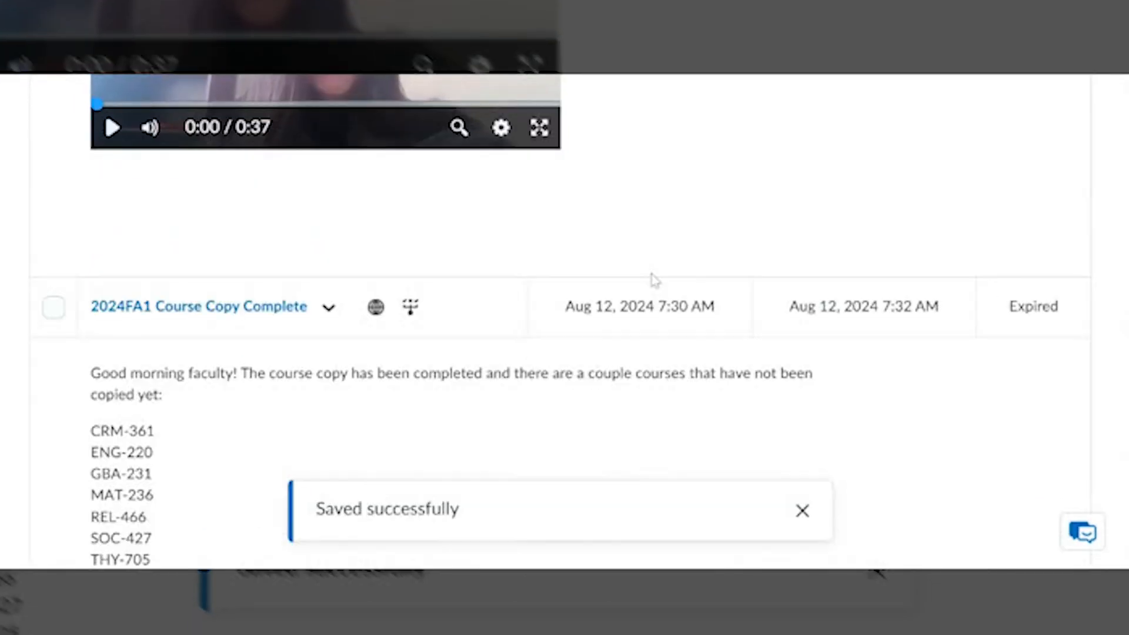